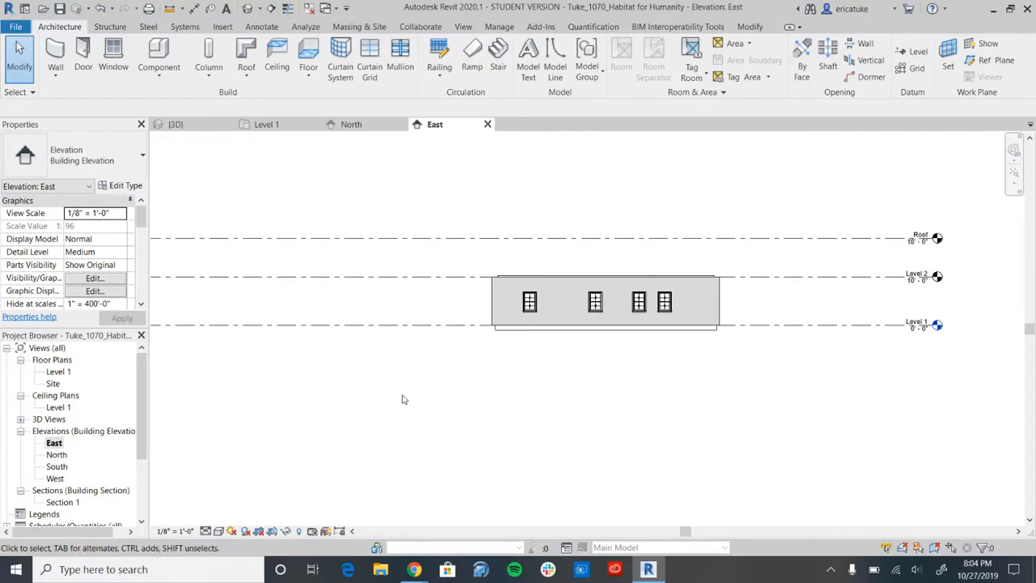
Step: Save the project and draw a new level about 7' below Level 1, spanning the same length as the existing levels
{"action": "scroll", "coordinate": [453, 412], "scroll_direction": "down", "scroll_amount": 3}
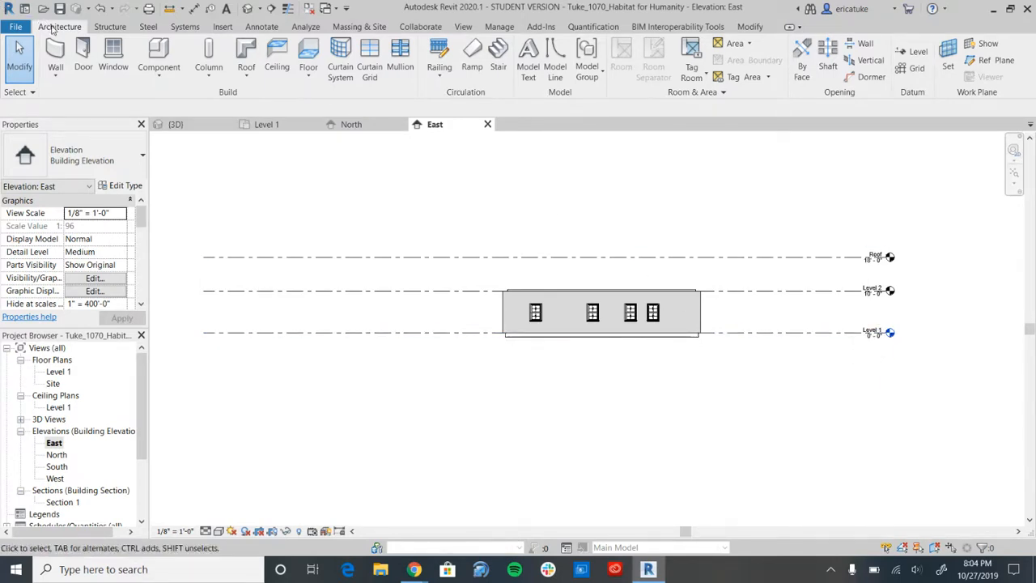
{"action": "left_click", "coordinate": [919, 52]}
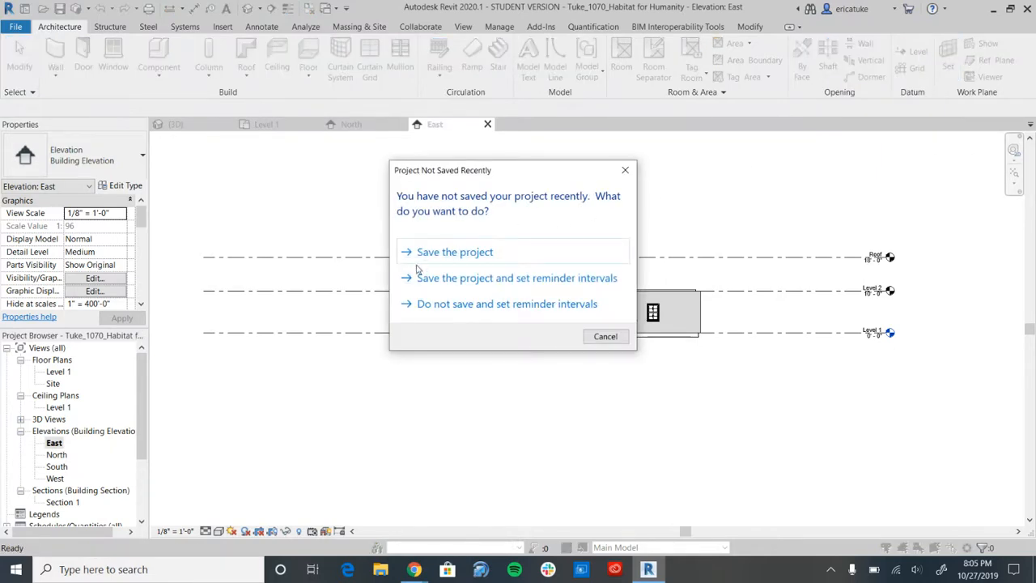
{"action": "left_click", "coordinate": [429, 253]}
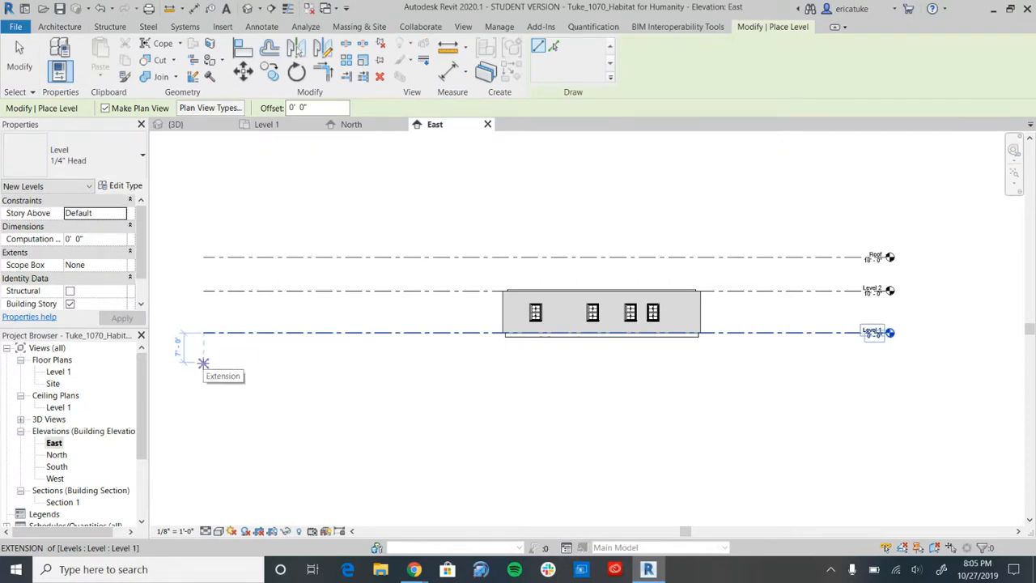
{"action": "left_click", "coordinate": [203, 363]}
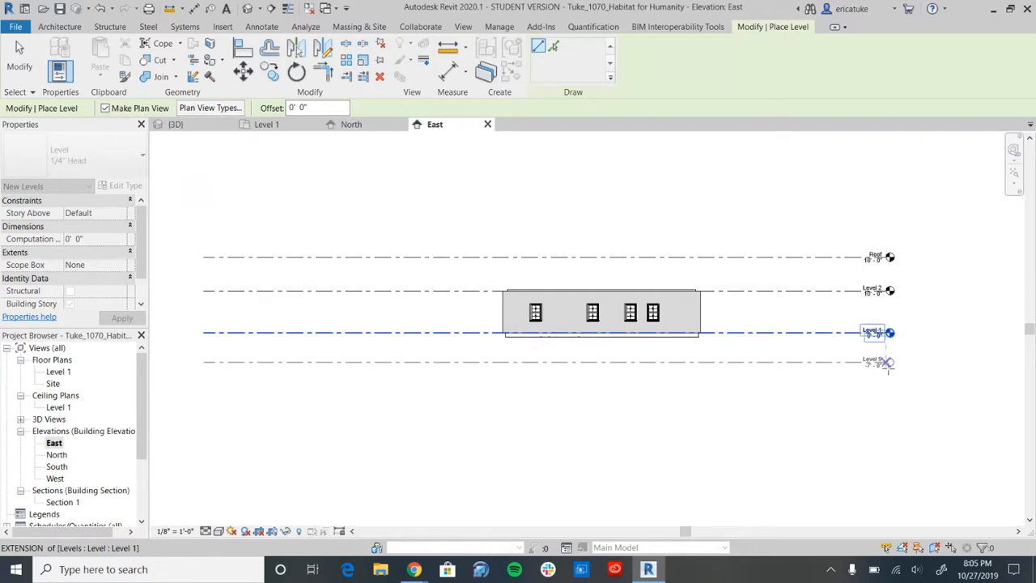
{"action": "left_click", "coordinate": [889, 362]}
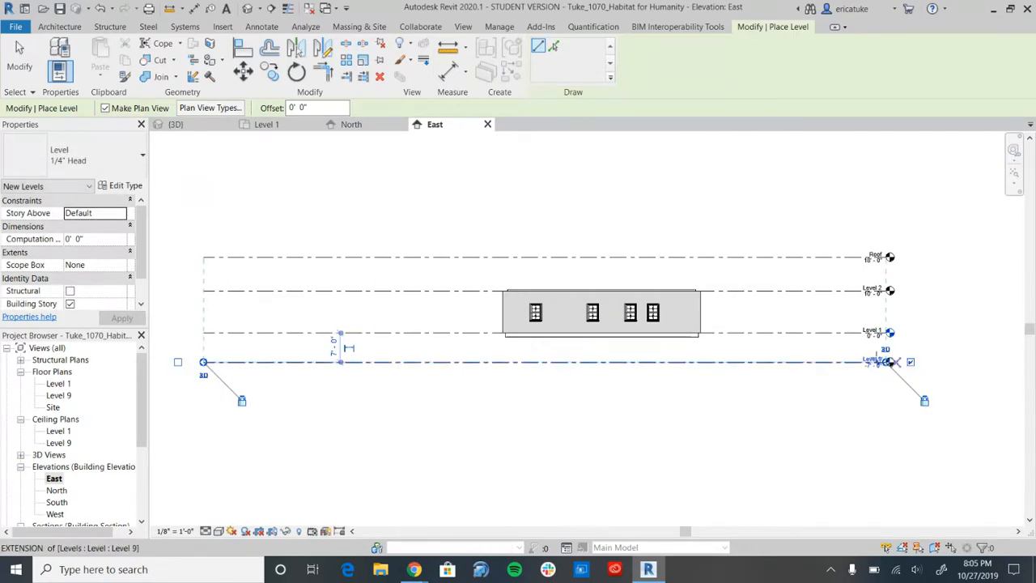
{"action": "right_click", "coordinate": [844, 405]}
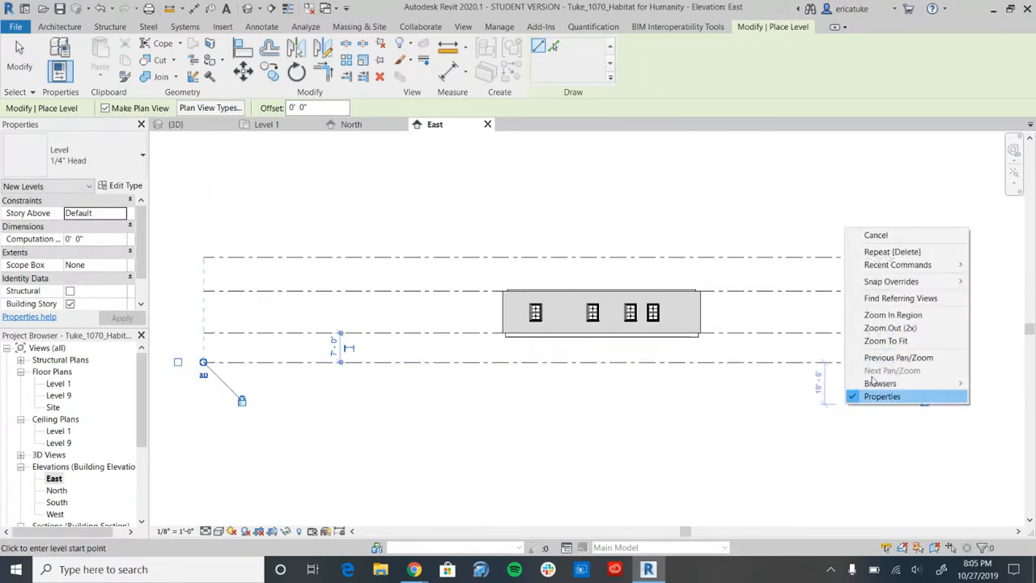
{"action": "left_click", "coordinate": [869, 234]}
{"action": "scroll", "coordinate": [873, 346], "scroll_direction": "up", "scroll_amount": 5}
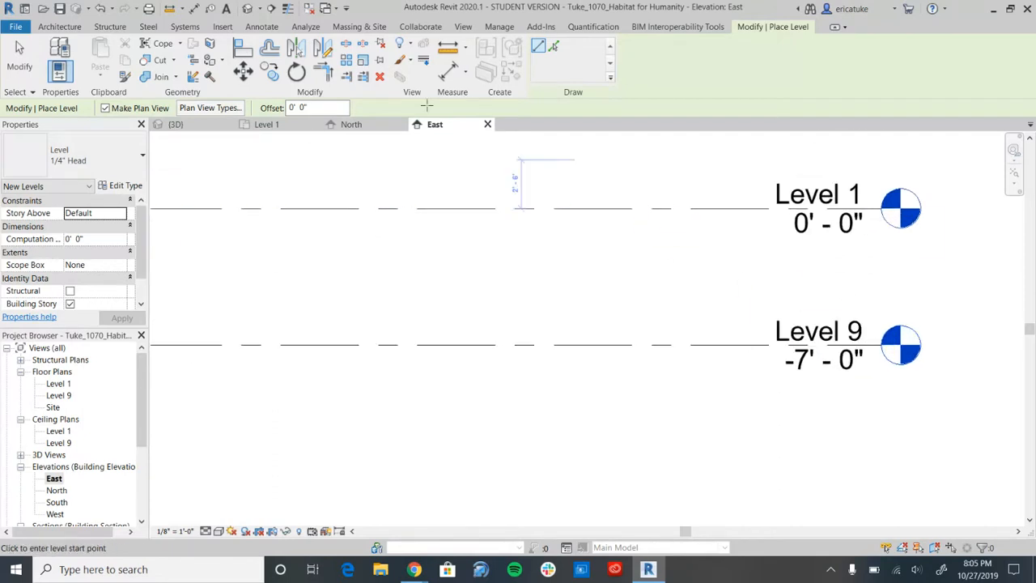
{"action": "left_click", "coordinate": [19, 55]}
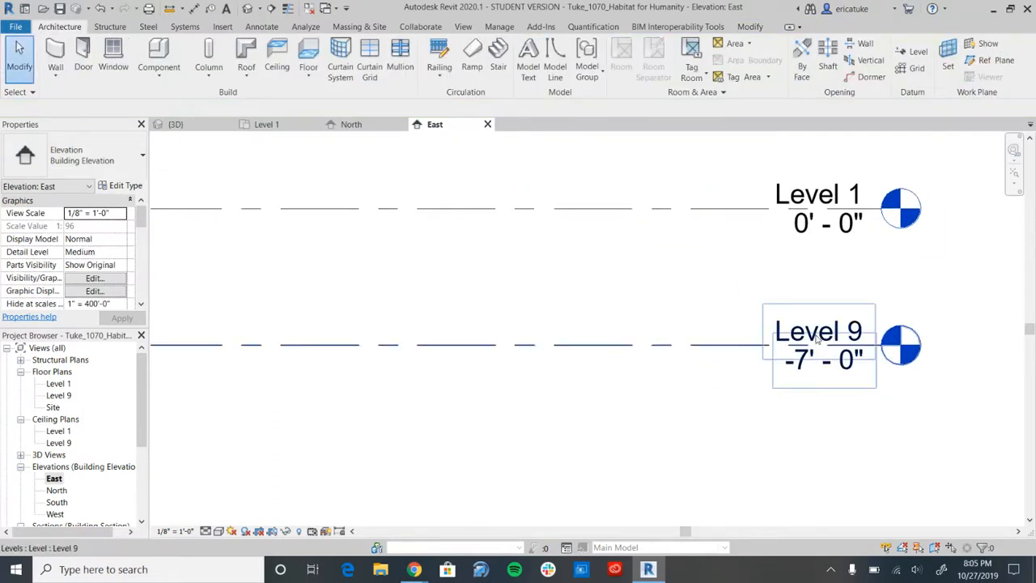
Step: Rename the new lowest level to Foundation and rename its corresponding views as well
{"action": "double_click", "coordinate": [793, 328]}
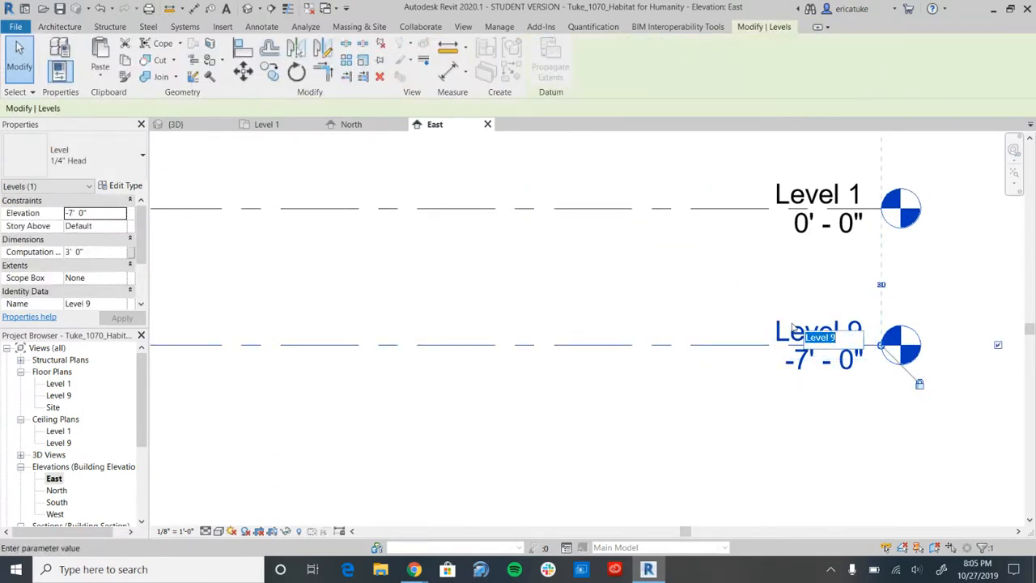
{"action": "type", "text": "Foundation"}
{"action": "key", "text": "Return"}
{"action": "left_click", "coordinate": [569, 287]}
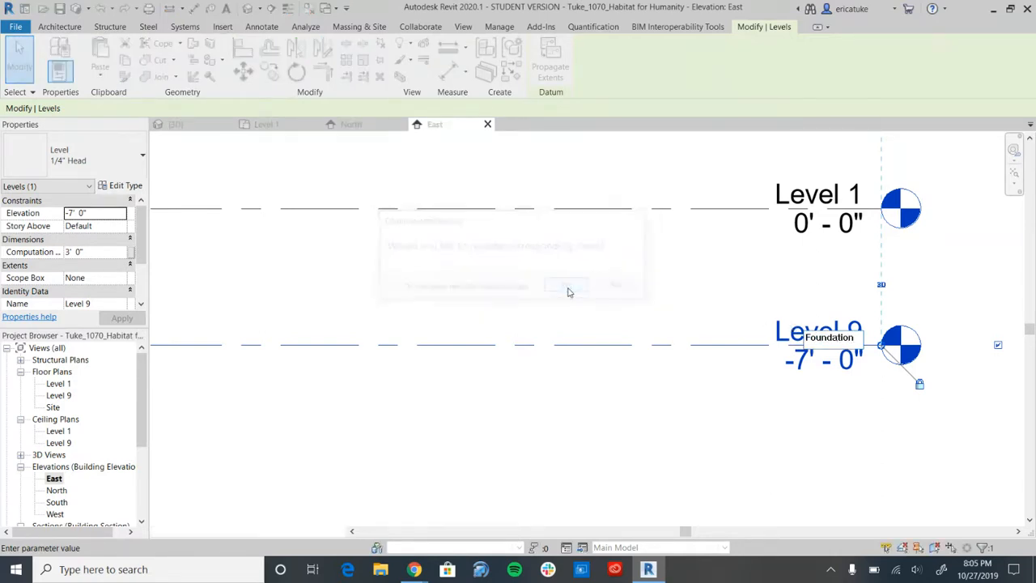
Step: Set the Foundation level's elevation to -3'
{"action": "double_click", "coordinate": [812, 365]}
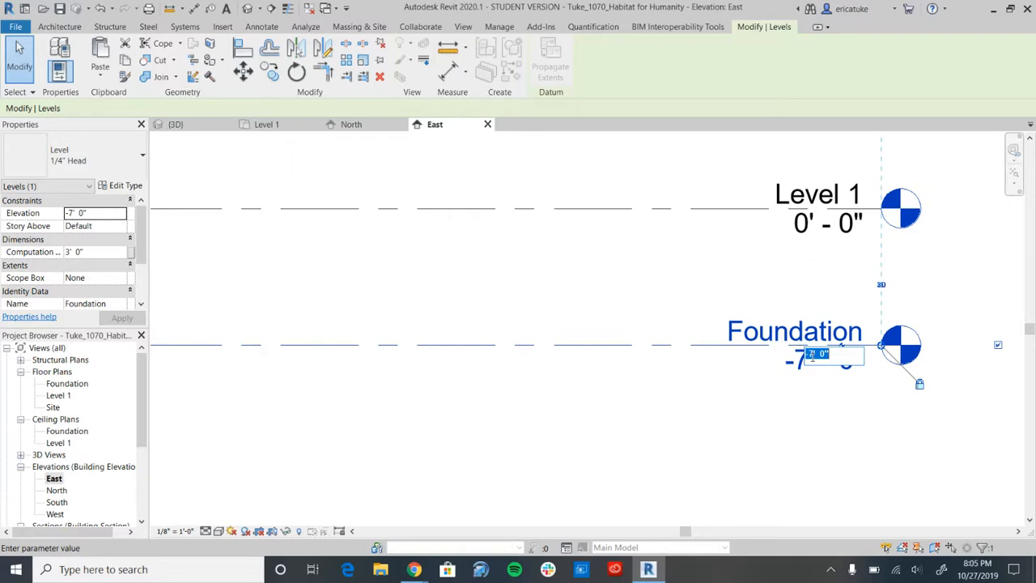
{"action": "key", "text": "BackSpace"}
{"action": "type", "text": "-3"}
{"action": "key", "text": "Return"}
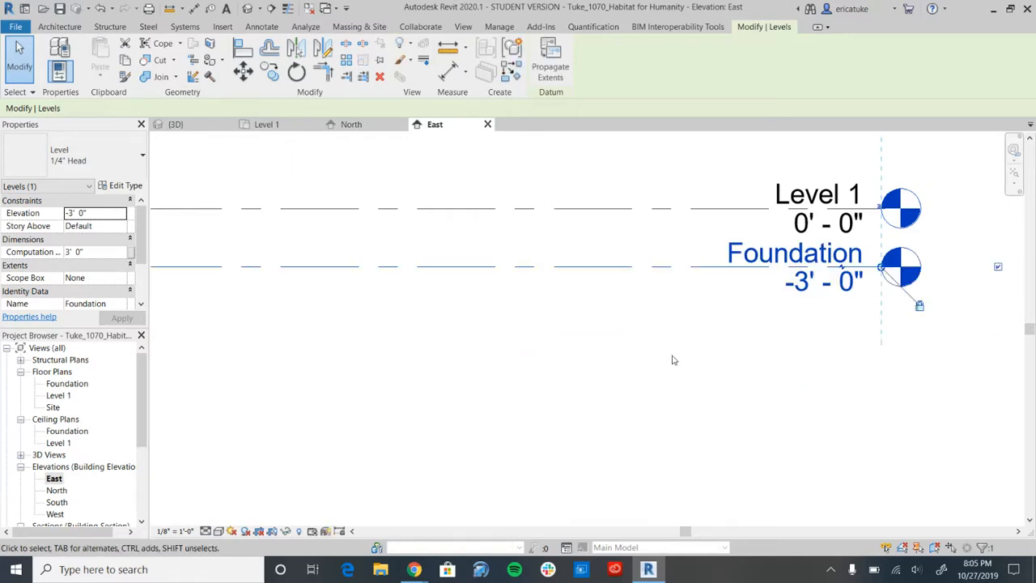
Step: Open the Foundation floor plan view
{"action": "scroll", "coordinate": [507, 375], "scroll_direction": "up", "scroll_amount": 2}
{"action": "scroll", "coordinate": [495, 382], "scroll_direction": "down", "scroll_amount": 3}
{"action": "scroll", "coordinate": [495, 383], "scroll_direction": "down", "scroll_amount": 2}
{"action": "middle_click_drag", "start_coordinate": [394, 381], "coordinate": [763, 381]}
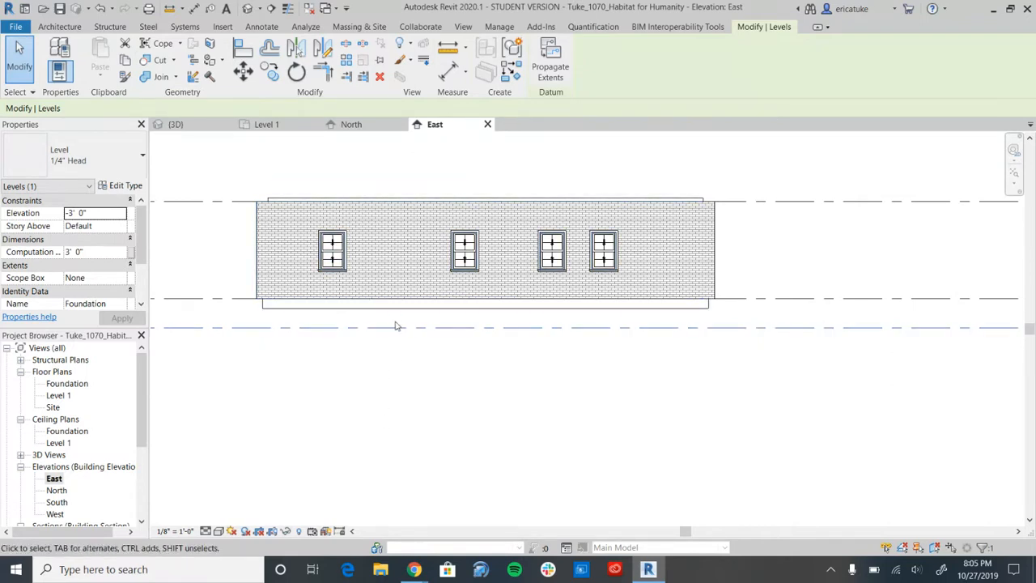
{"action": "left_click", "coordinate": [57, 384]}
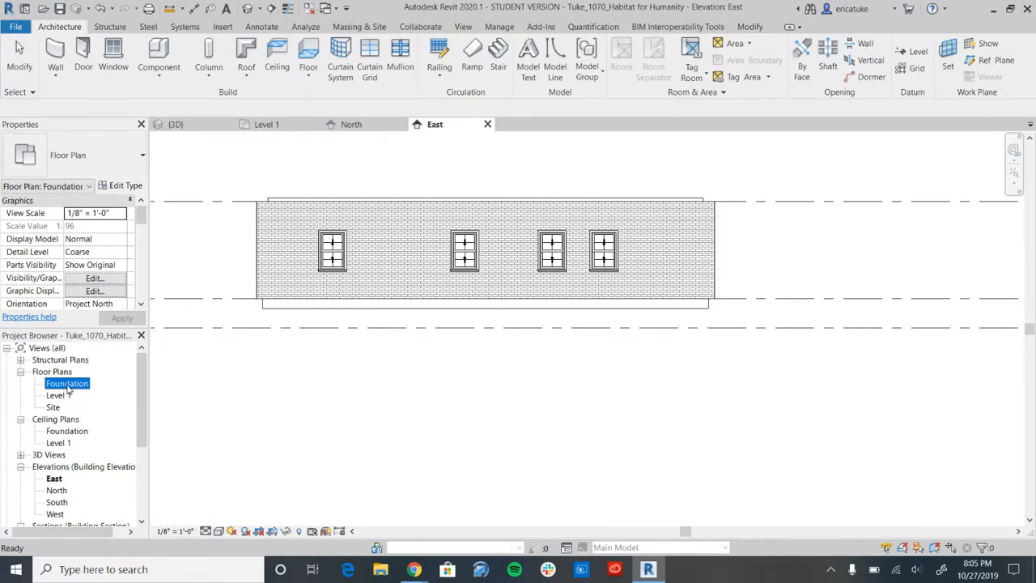
{"action": "double_click", "coordinate": [67, 384]}
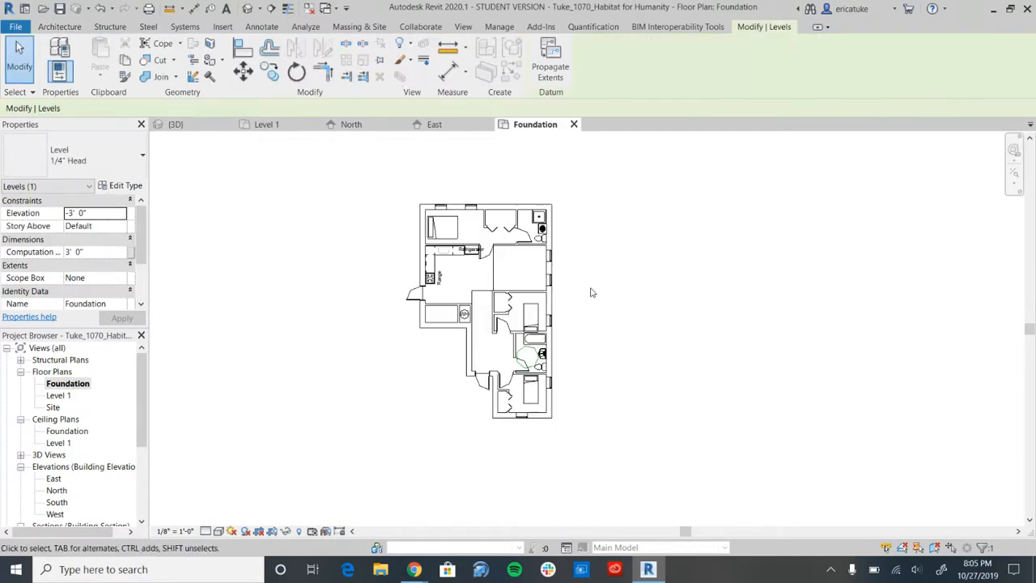
{"action": "scroll", "coordinate": [590, 293], "scroll_direction": "up", "scroll_amount": 1}
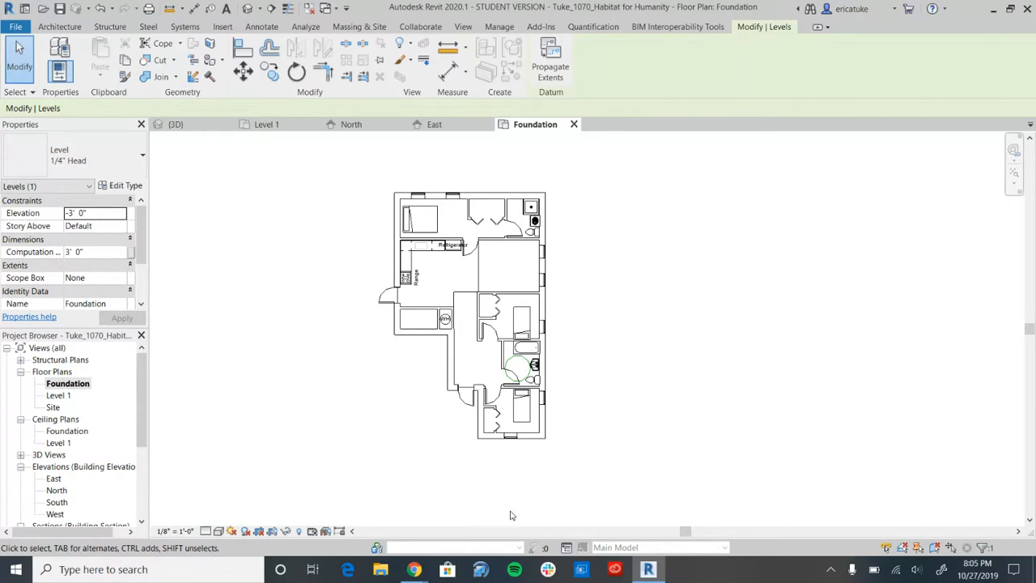
Step: Examine the underlay base level options in the Foundation floor plan's properties
{"action": "left_click", "coordinate": [257, 312]}
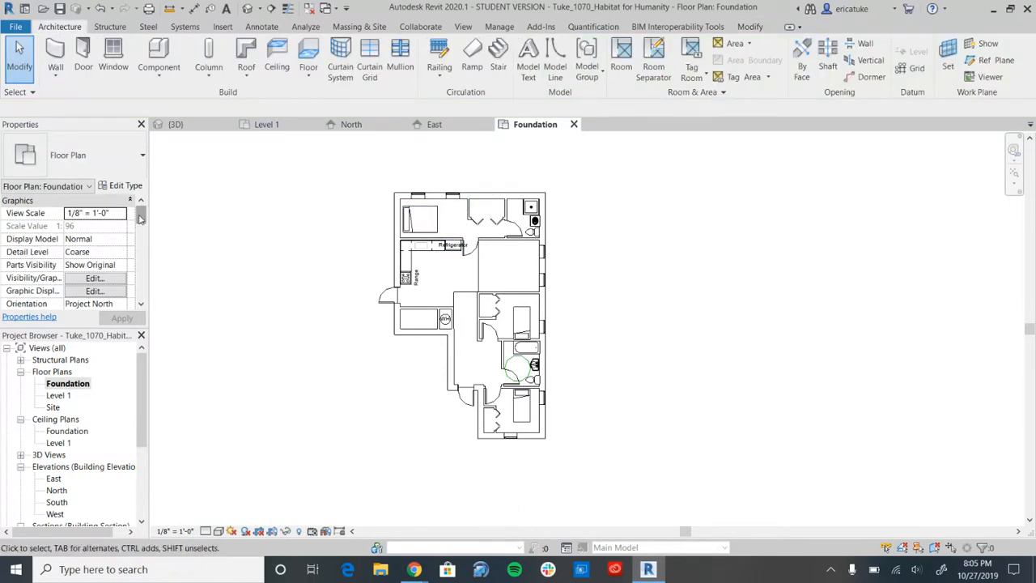
{"action": "left_click_drag", "start_coordinate": [141, 217], "coordinate": [141, 252]}
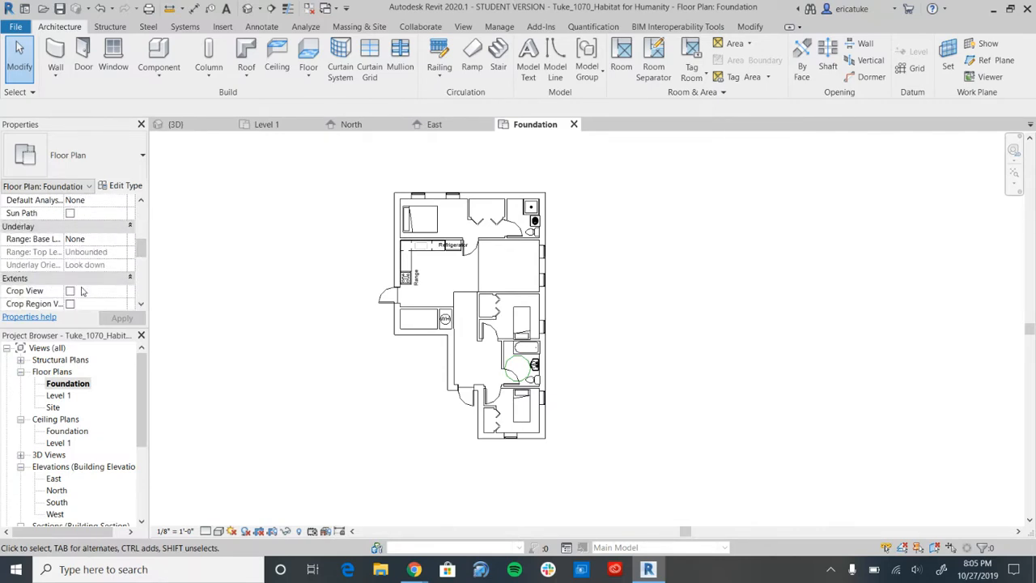
{"action": "left_click", "coordinate": [120, 241]}
{"action": "left_click", "coordinate": [122, 240]}
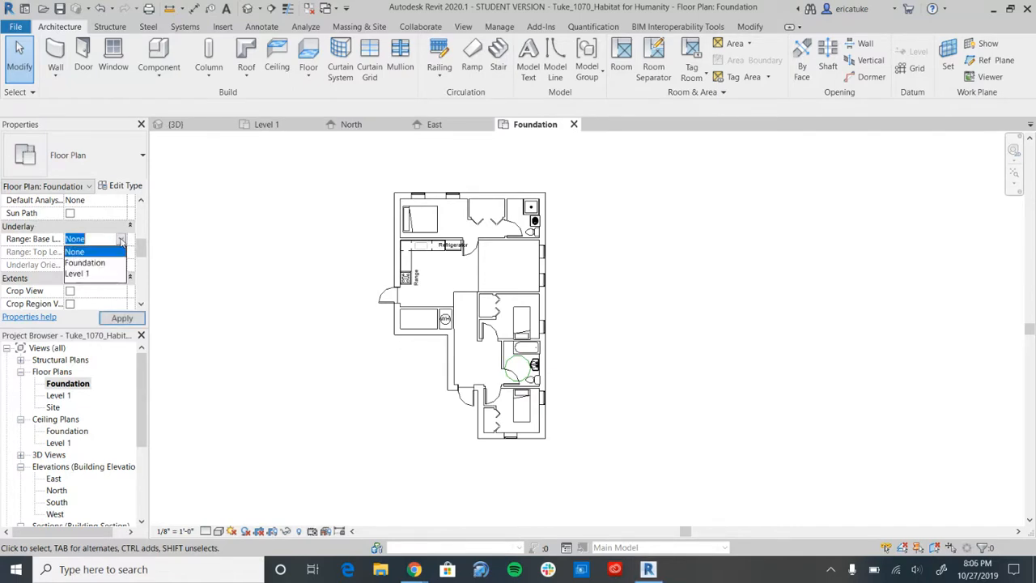
{"action": "left_click", "coordinate": [121, 240]}
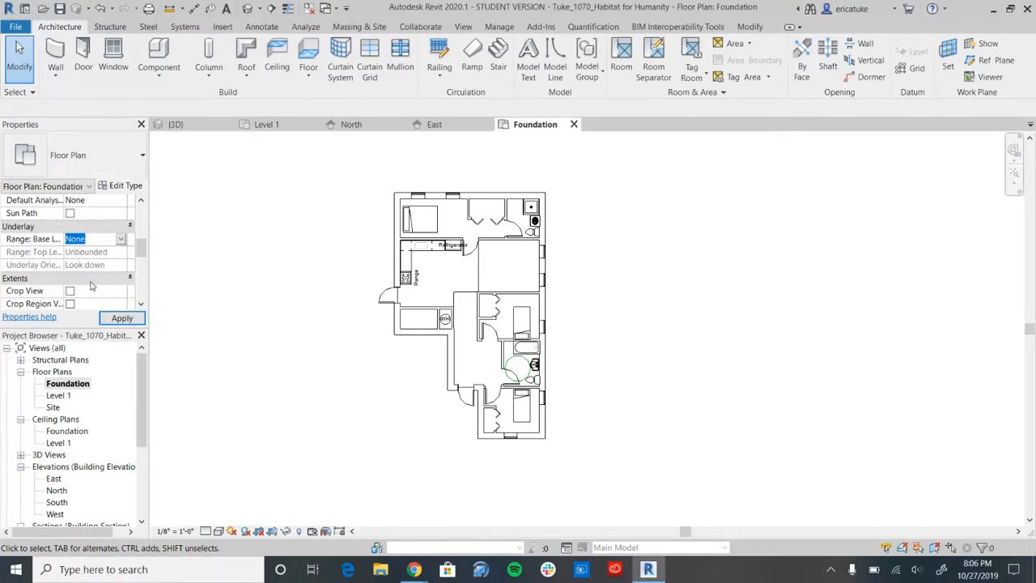
{"action": "left_click_drag", "start_coordinate": [141, 250], "coordinate": [146, 220]}
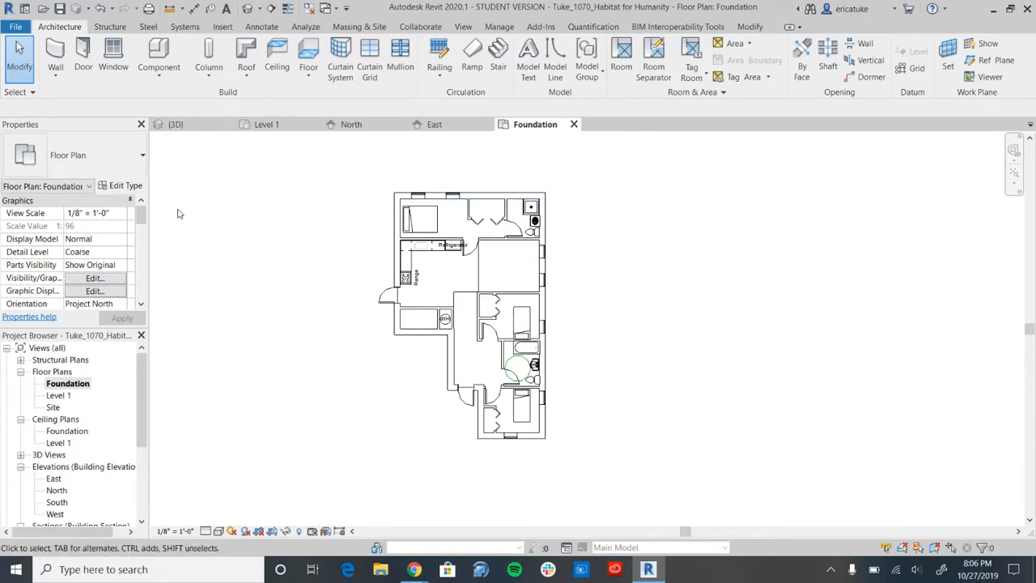
Step: Start a new wall using the basic wall type Retaining - 12" Concrete
{"action": "left_click", "coordinate": [55, 56]}
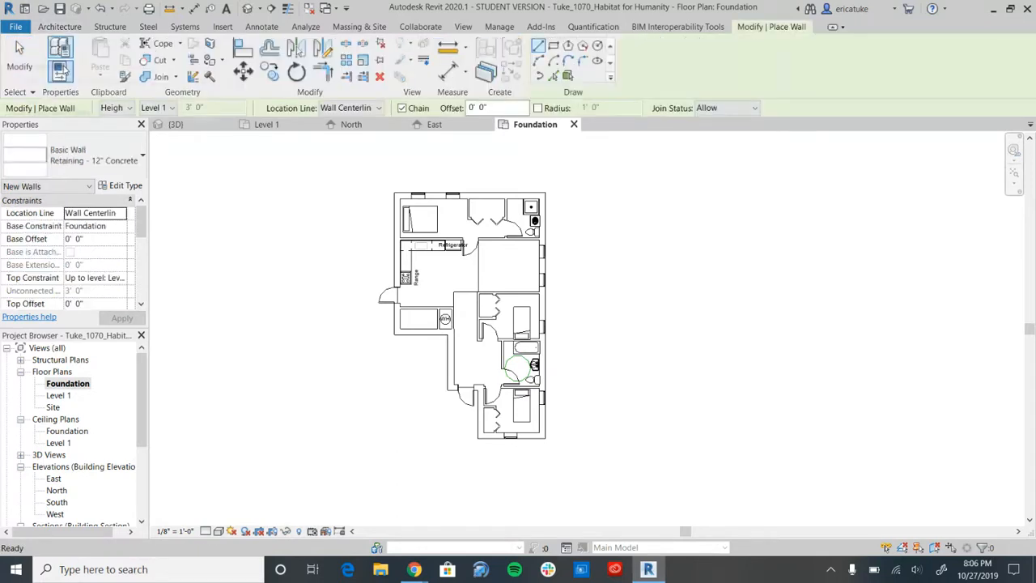
{"action": "left_click", "coordinate": [112, 160]}
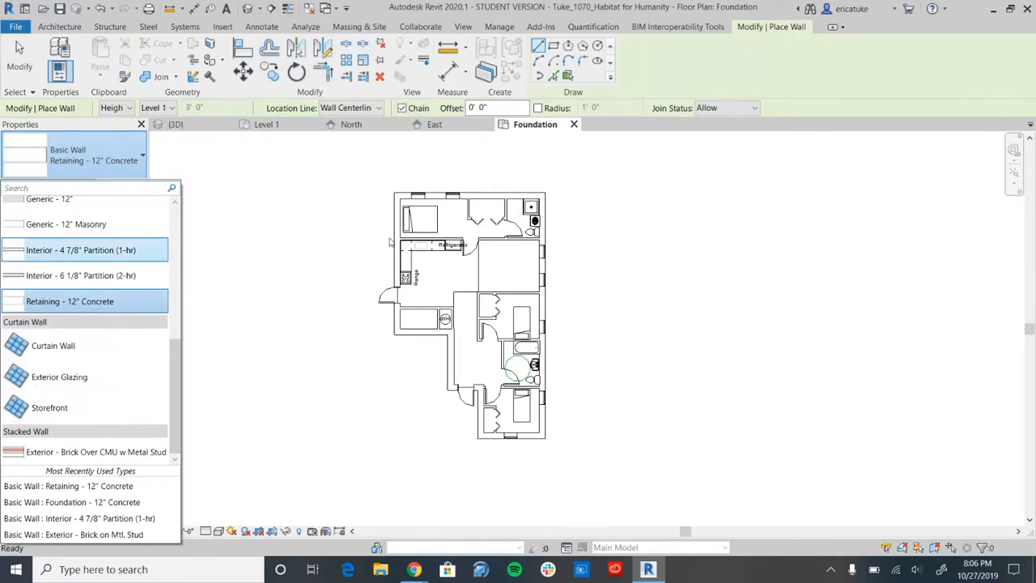
{"action": "left_click", "coordinate": [48, 301]}
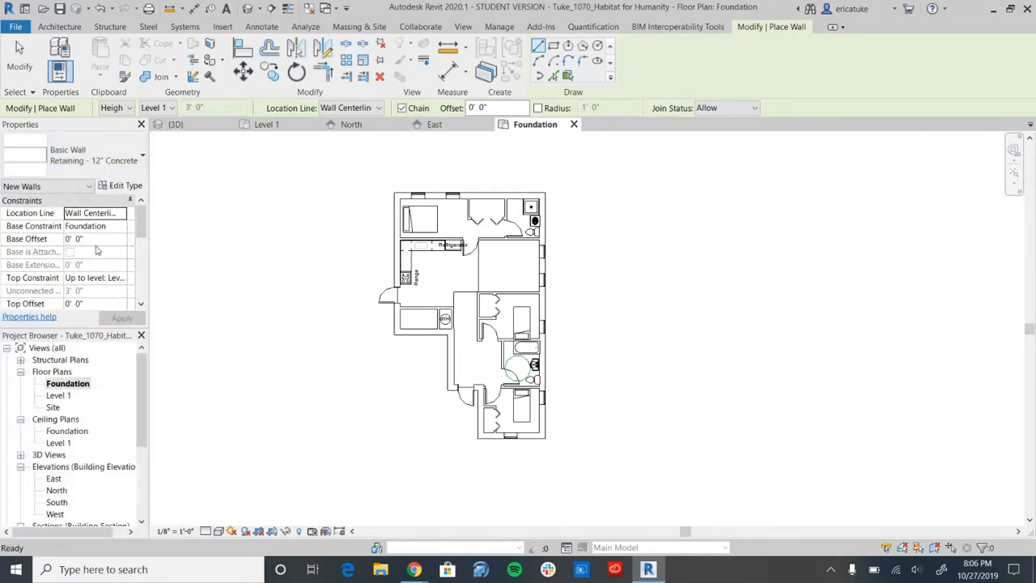
Step: Set the new wall's base constraint to Foundation and its top constraint to Up to level: Level 1
{"action": "left_click", "coordinate": [101, 227]}
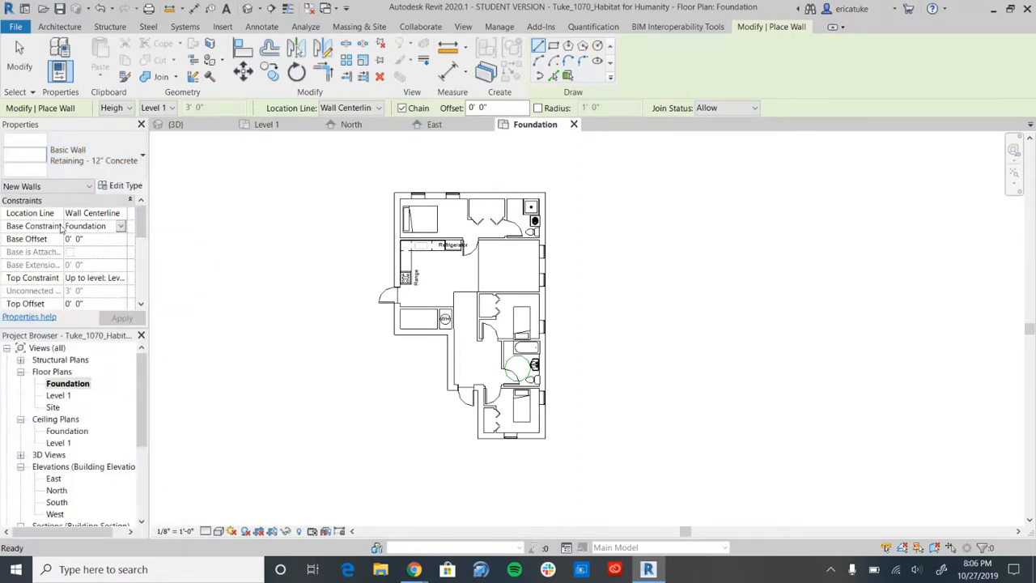
{"action": "left_click", "coordinate": [121, 226]}
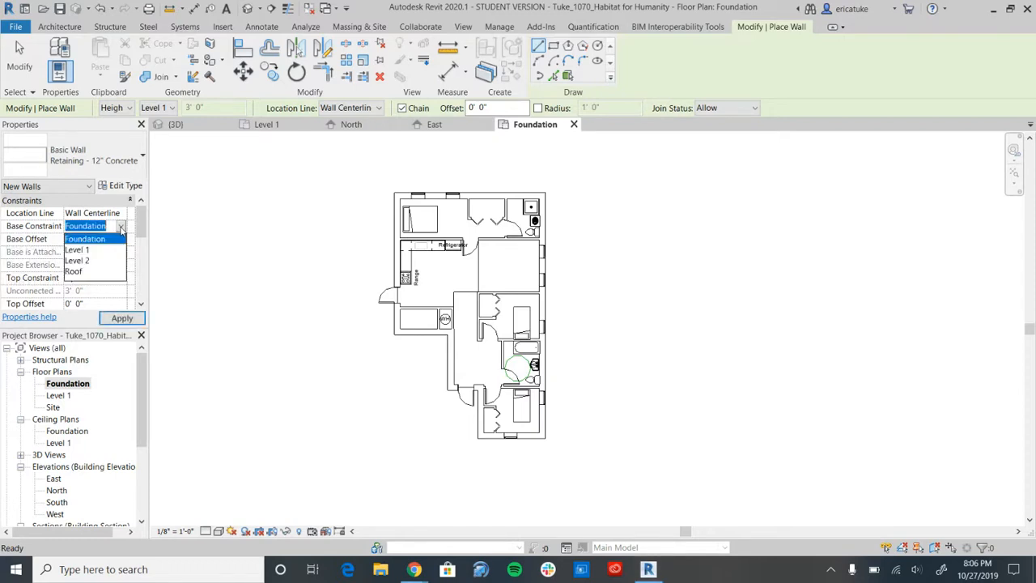
{"action": "left_click", "coordinate": [77, 250]}
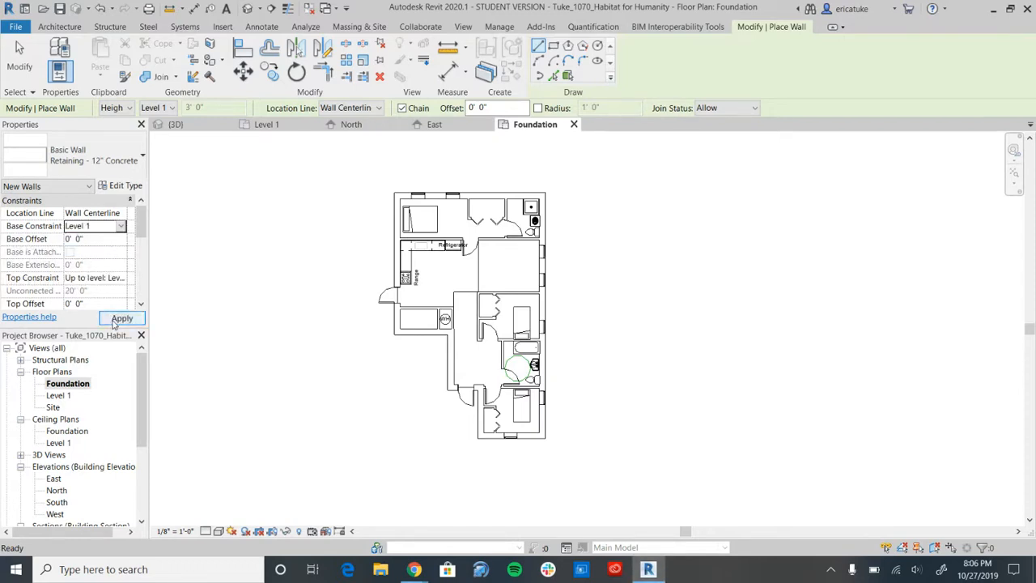
{"action": "left_click", "coordinate": [120, 228]}
{"action": "left_click", "coordinate": [85, 240]}
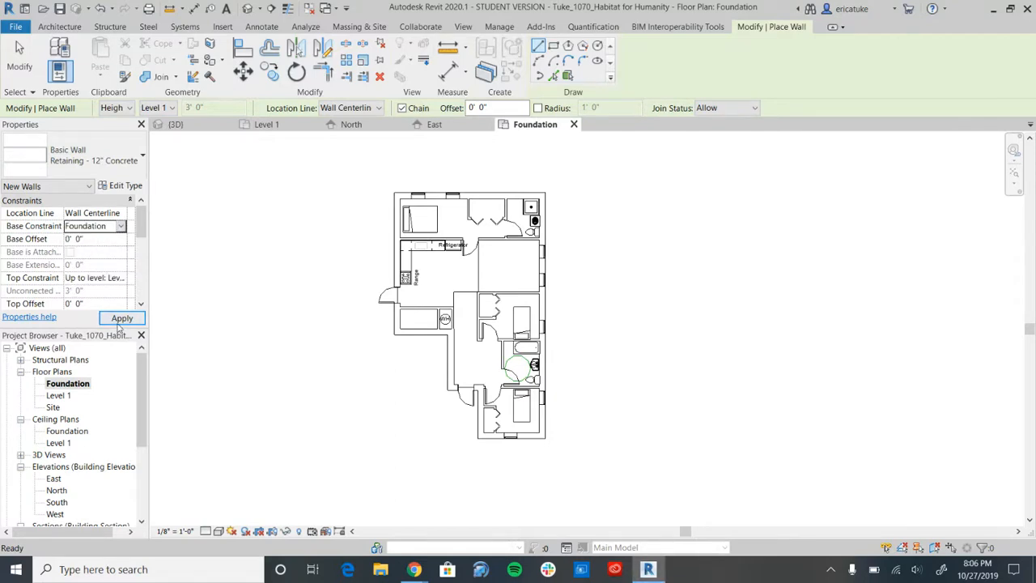
{"action": "left_click", "coordinate": [121, 318]}
{"action": "left_click", "coordinate": [120, 278]}
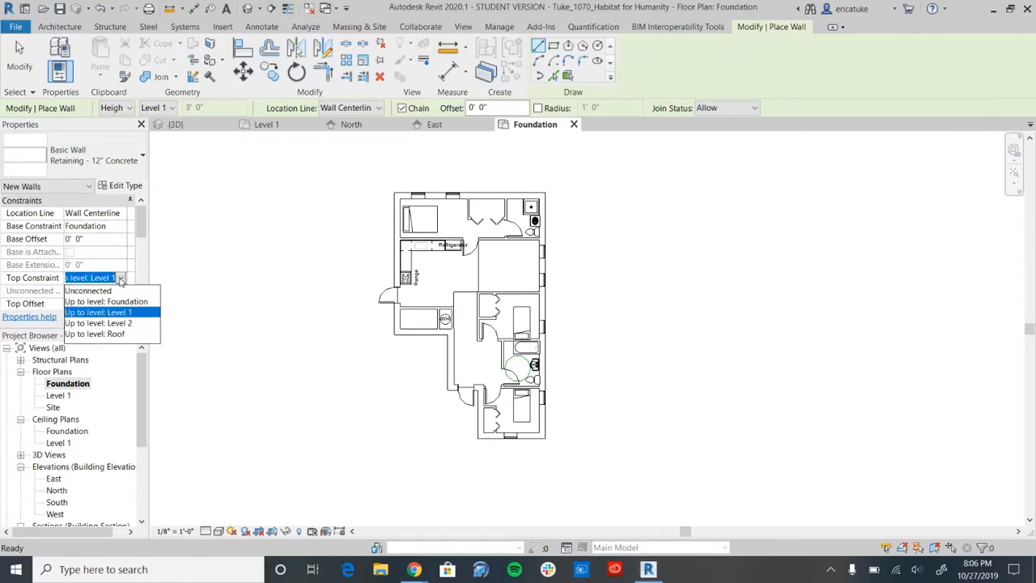
{"action": "left_click", "coordinate": [112, 313]}
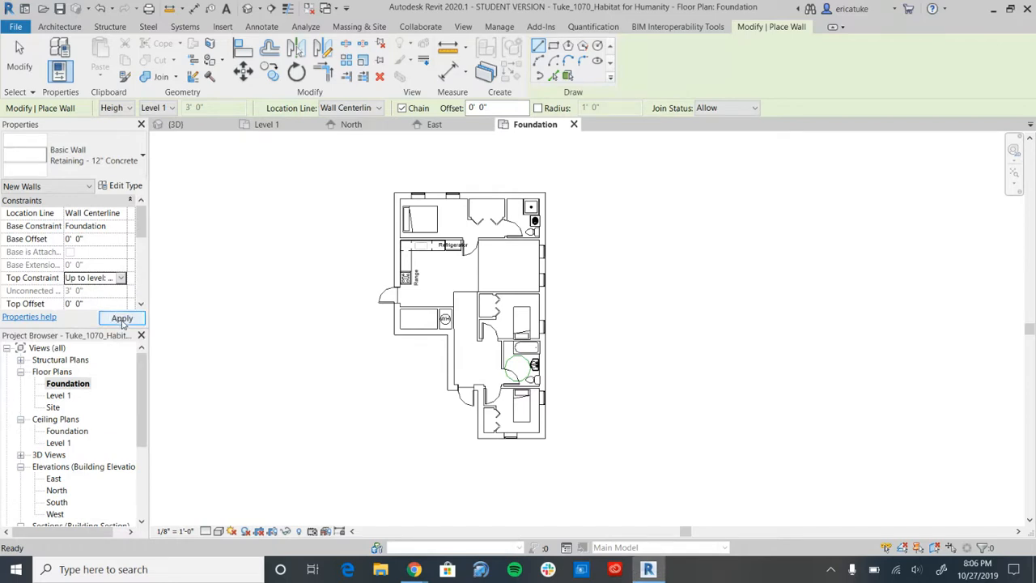
{"action": "left_click", "coordinate": [121, 319]}
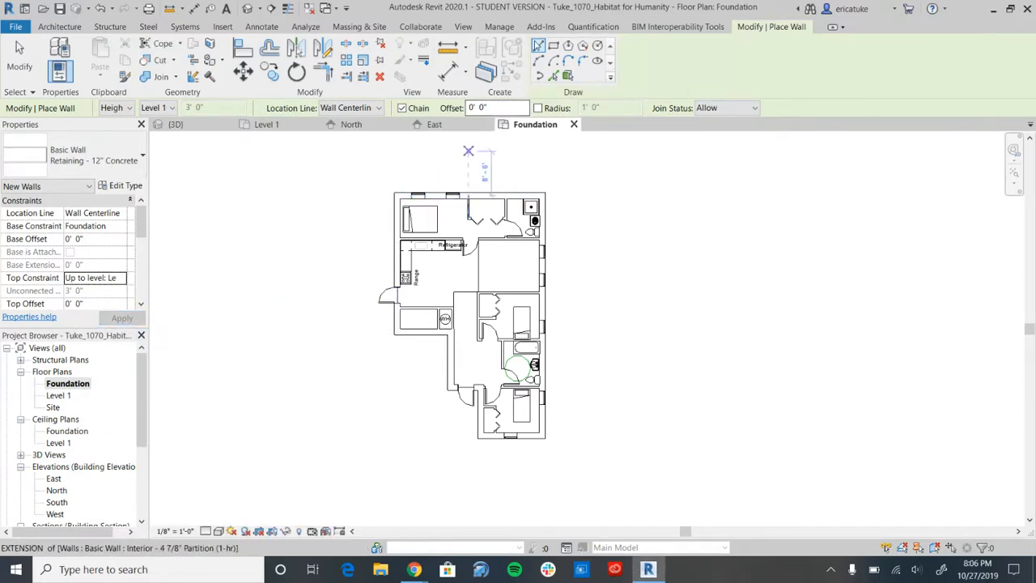
Step: Draw the retaining walls along the centrelines of the north, east and south exterior walls and around the southwest entry offset
{"action": "left_click", "coordinate": [396, 195]}
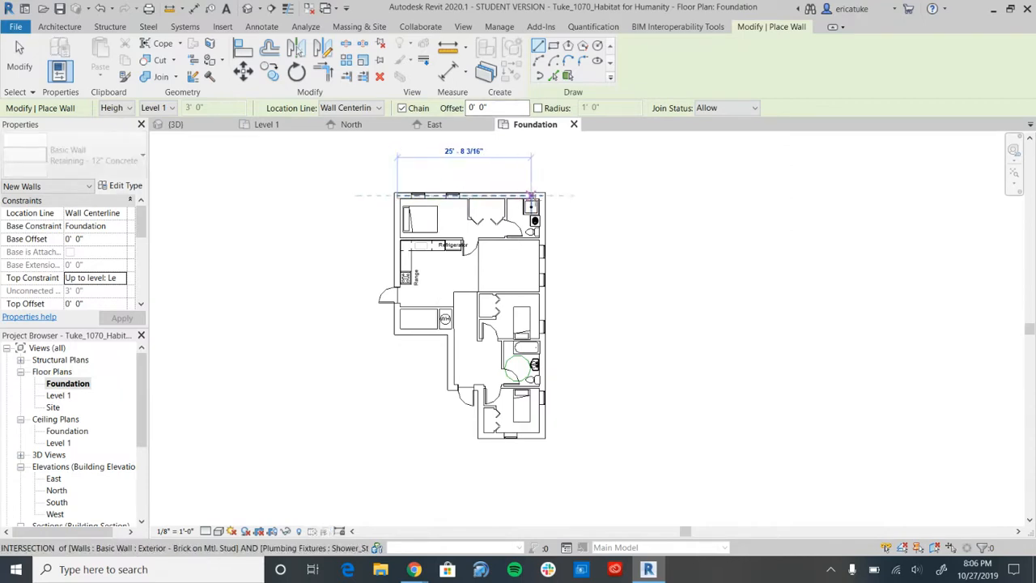
{"action": "left_click", "coordinate": [542, 195]}
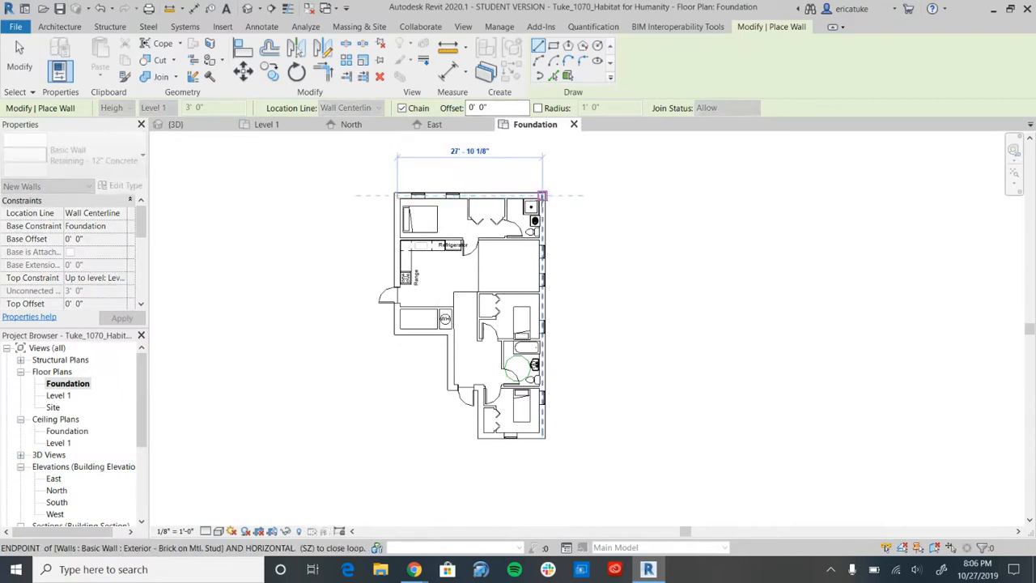
{"action": "left_click", "coordinate": [543, 435]}
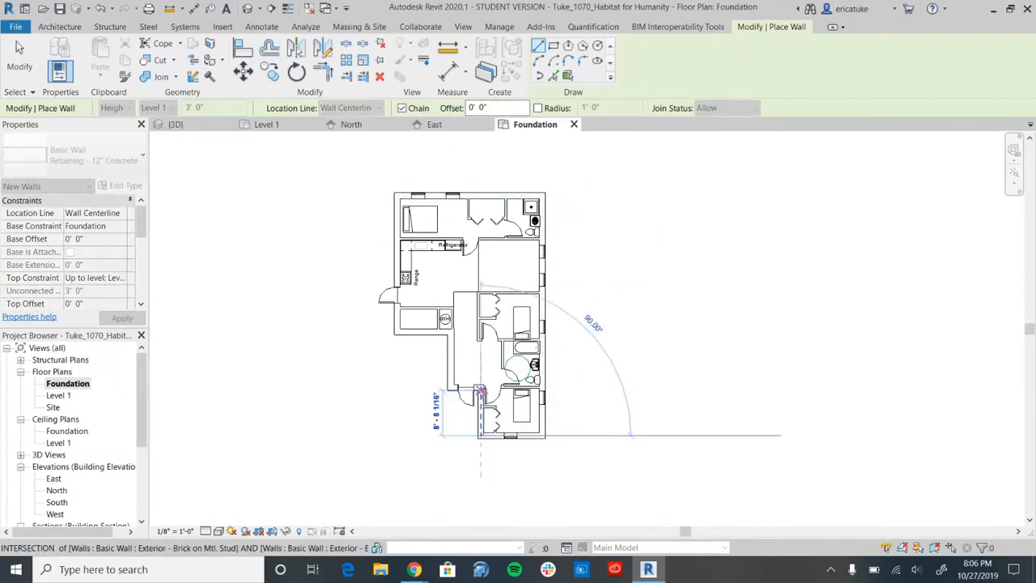
{"action": "left_click", "coordinate": [480, 387]}
{"action": "left_click", "coordinate": [450, 387]}
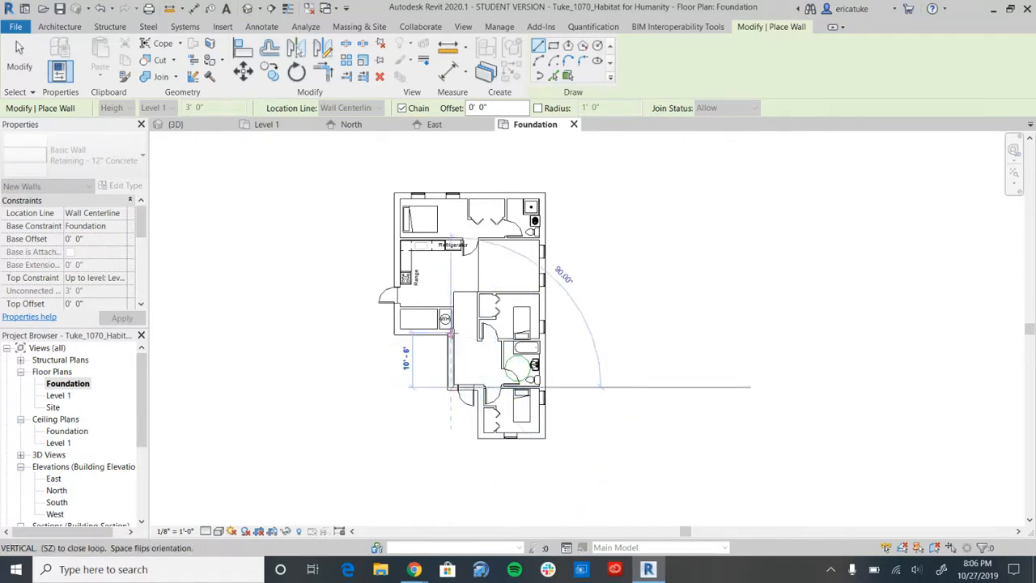
Step: Continue the retaining walls along the remaining west-side offset and west exterior wall, closing the loop at the northwest corner
{"action": "scroll", "coordinate": [450, 331], "scroll_direction": "up", "scroll_amount": 3}
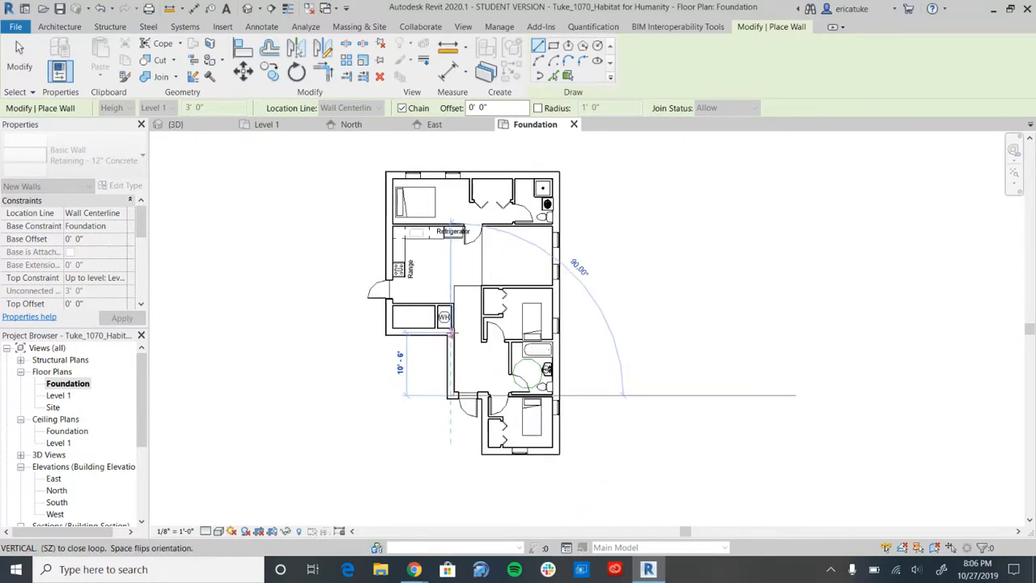
{"action": "scroll", "coordinate": [450, 331], "scroll_direction": "up", "scroll_amount": 1}
{"action": "left_click", "coordinate": [450, 331]}
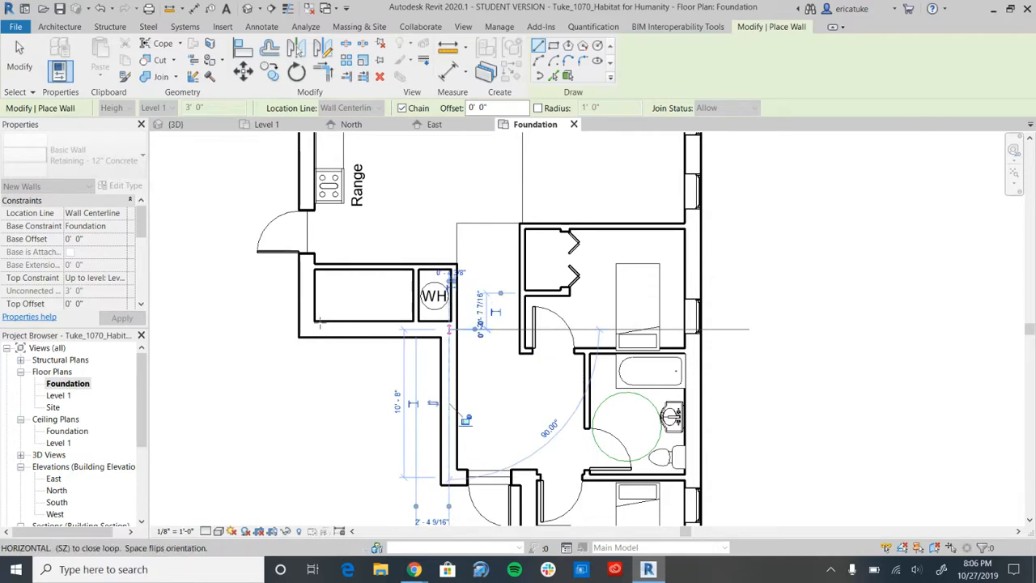
{"action": "left_click", "coordinate": [306, 330]}
{"action": "middle_click_drag", "start_coordinate": [329, 243], "coordinate": [313, 579]}
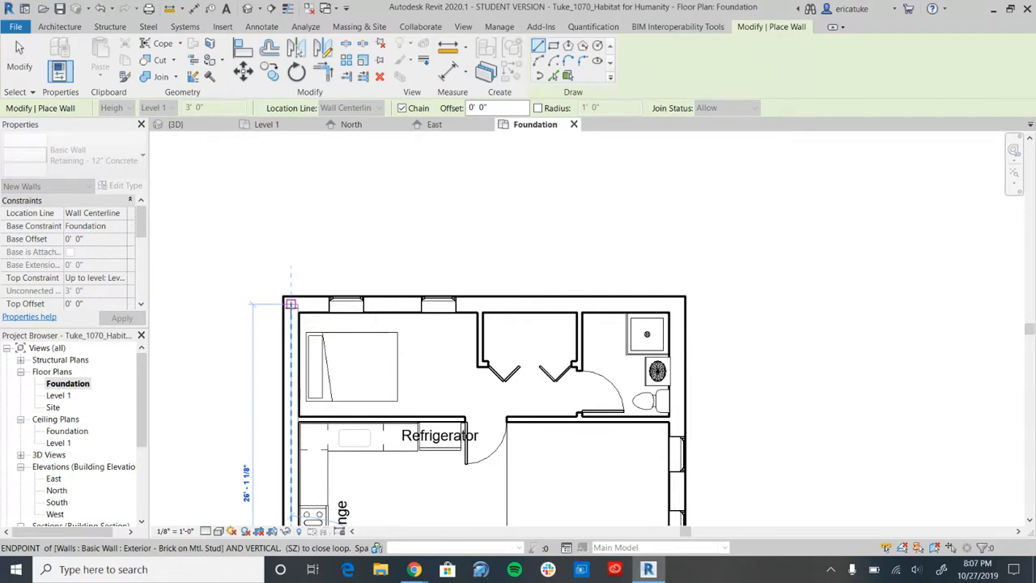
{"action": "left_click", "coordinate": [289, 303]}
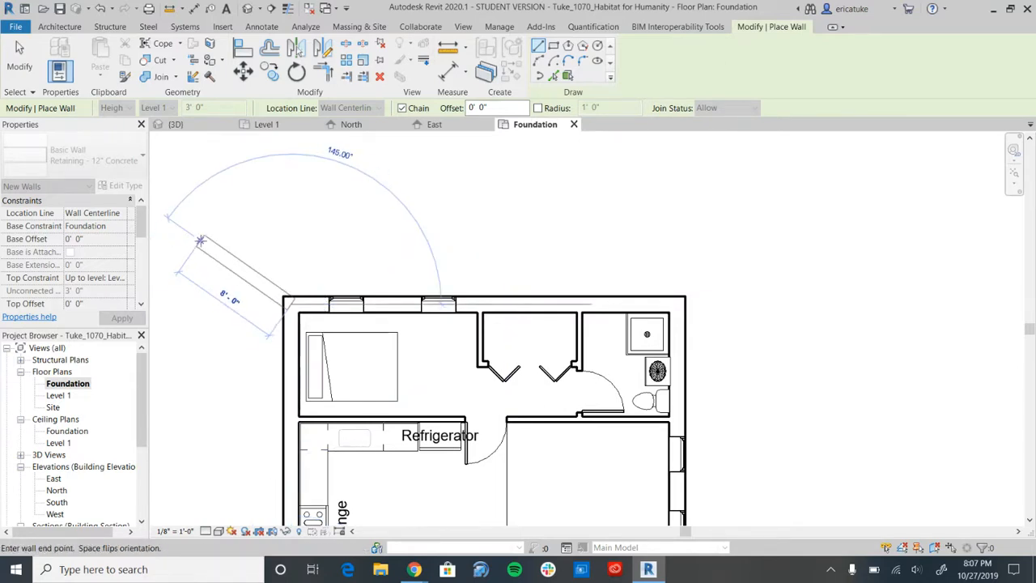
{"action": "key", "text": "Escape"}
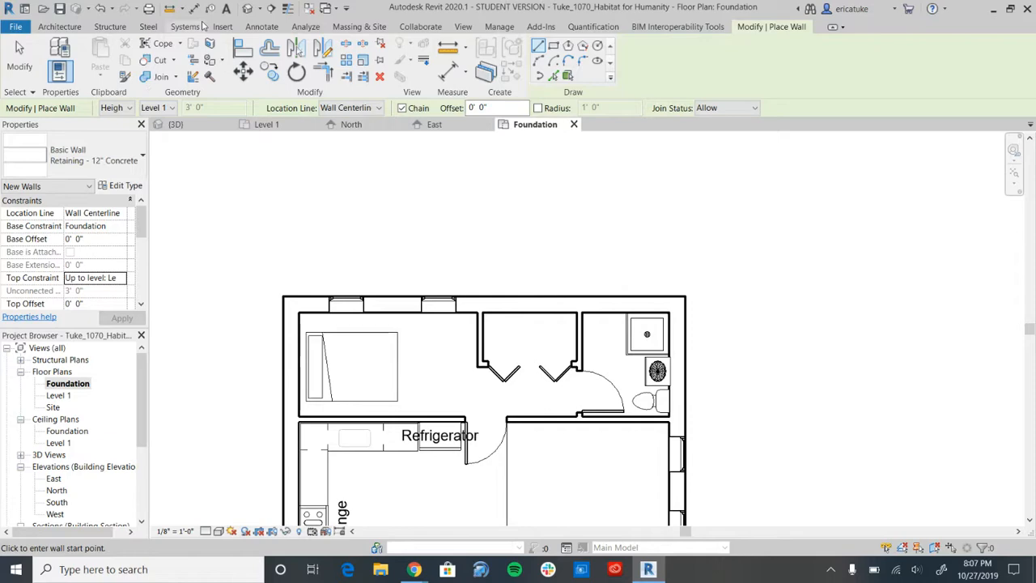
Step: Inspect the retaining walls beneath the house in the default 3D view and end wall placement
{"action": "left_click", "coordinate": [248, 8]}
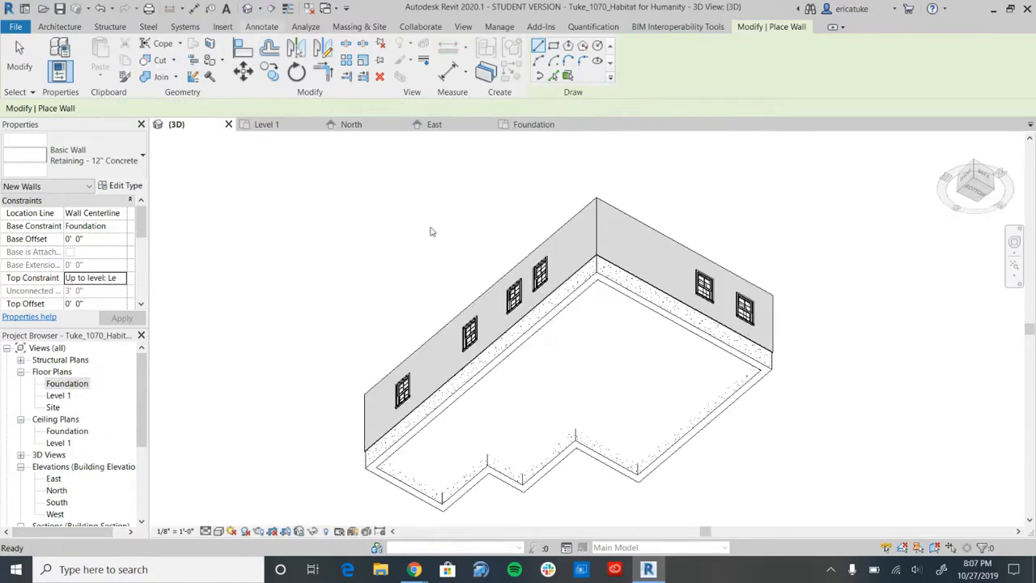
{"action": "middle_click_drag", "start_coordinate": [613, 333], "coordinate": [602, 580], "text": "shift"}
{"action": "left_click", "coordinate": [614, 569]}
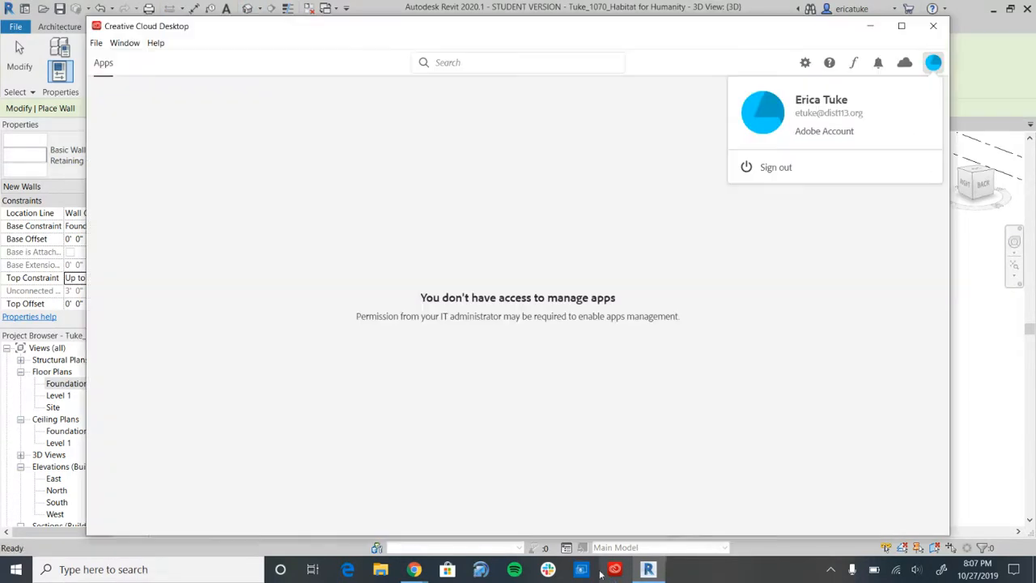
{"action": "left_click", "coordinate": [933, 23]}
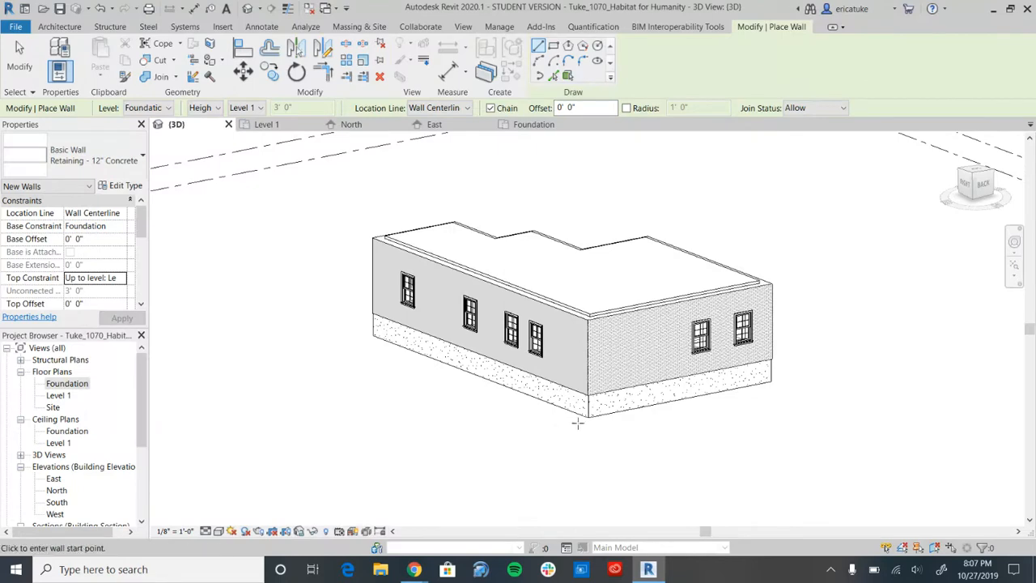
{"action": "scroll", "coordinate": [578, 423], "scroll_direction": "up", "scroll_amount": 1}
{"action": "middle_click_drag", "start_coordinate": [483, 455], "coordinate": [406, 445]}
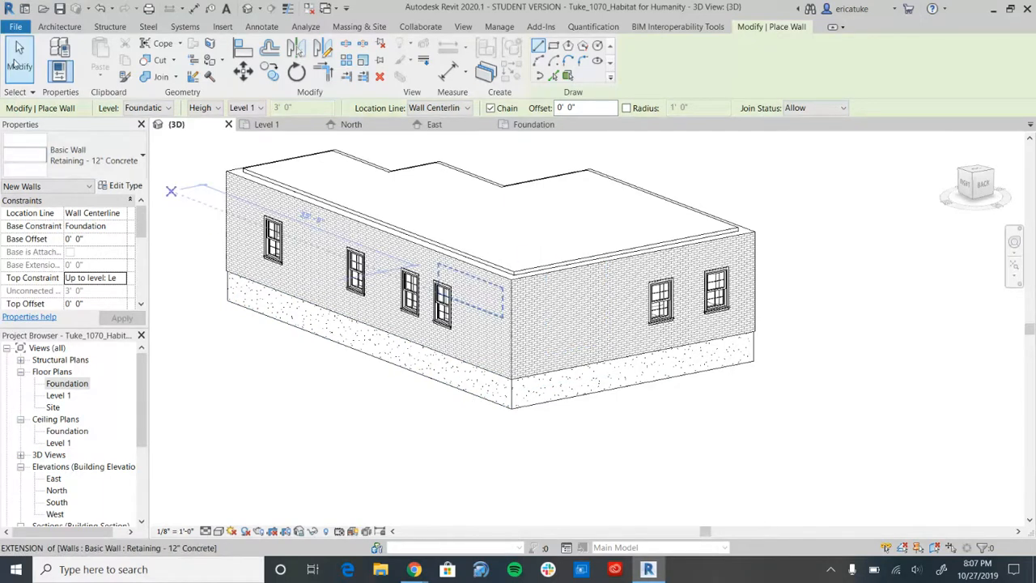
{"action": "left_click", "coordinate": [16, 63]}
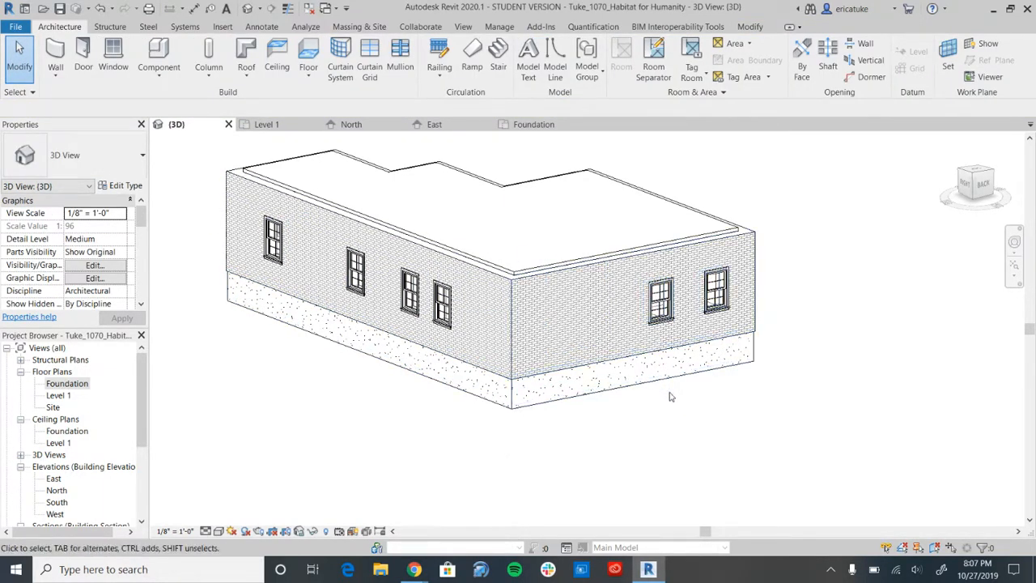
Step: Place Bearing Footing - 36" x 12" wall foundations under the long north, east and south retaining walls
{"action": "middle_click_drag", "start_coordinate": [550, 459], "coordinate": [547, 191], "text": "shift"}
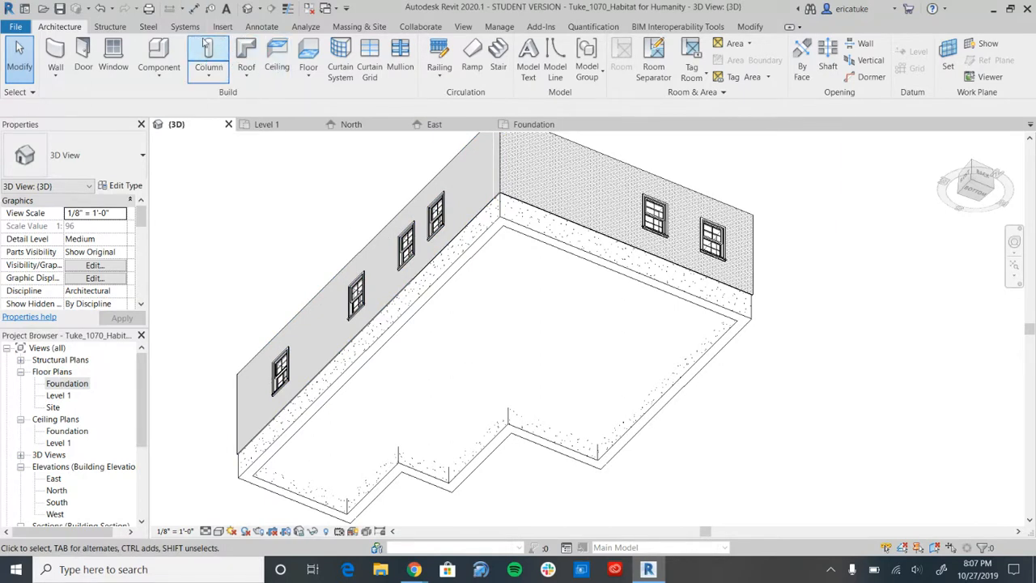
{"action": "left_click", "coordinate": [113, 27]}
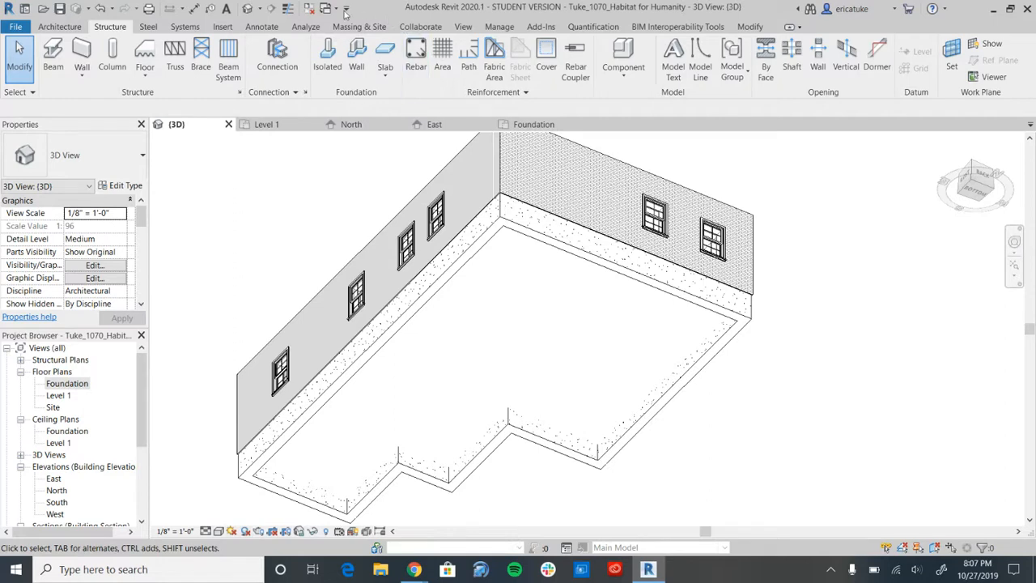
{"action": "left_click", "coordinate": [357, 53]}
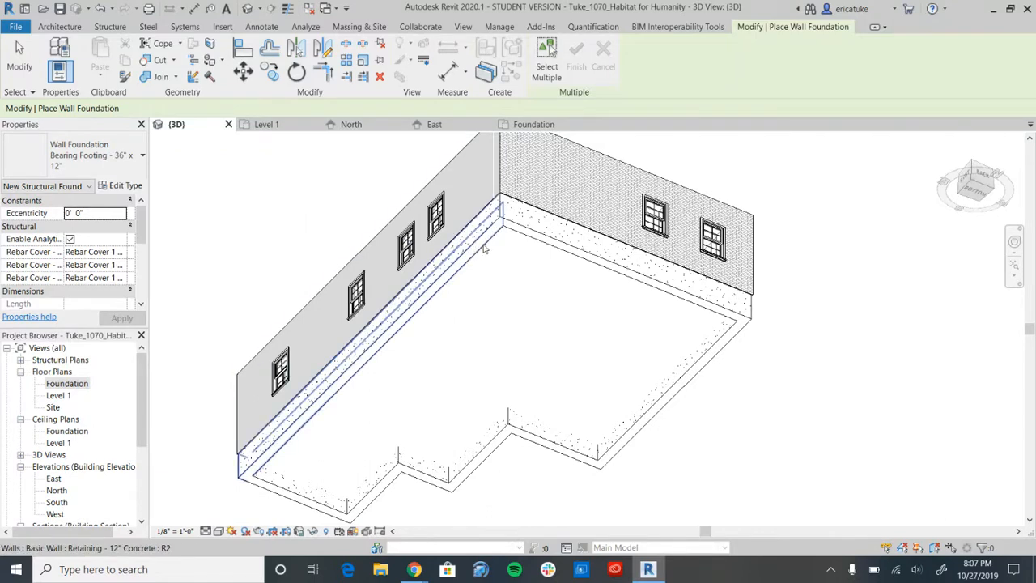
{"action": "left_click", "coordinate": [554, 251]}
{"action": "left_click", "coordinate": [479, 274]}
{"action": "left_click", "coordinate": [295, 504]}
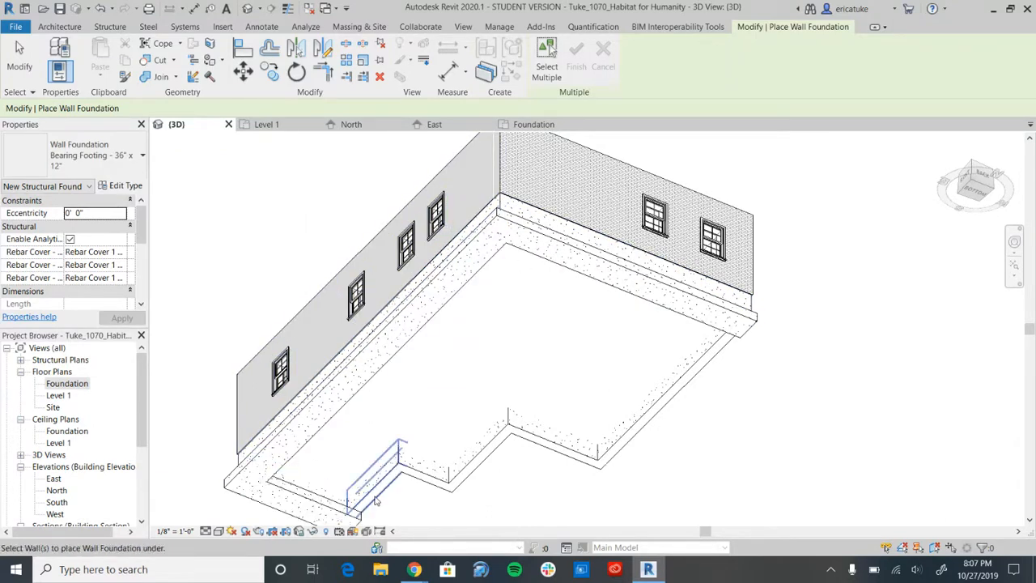
Step: Place the same bearing footings under the stepped southwest retaining walls and the main west retaining wall
{"action": "left_click", "coordinate": [378, 500]}
{"action": "left_click", "coordinate": [427, 478]}
{"action": "left_click", "coordinate": [472, 476]}
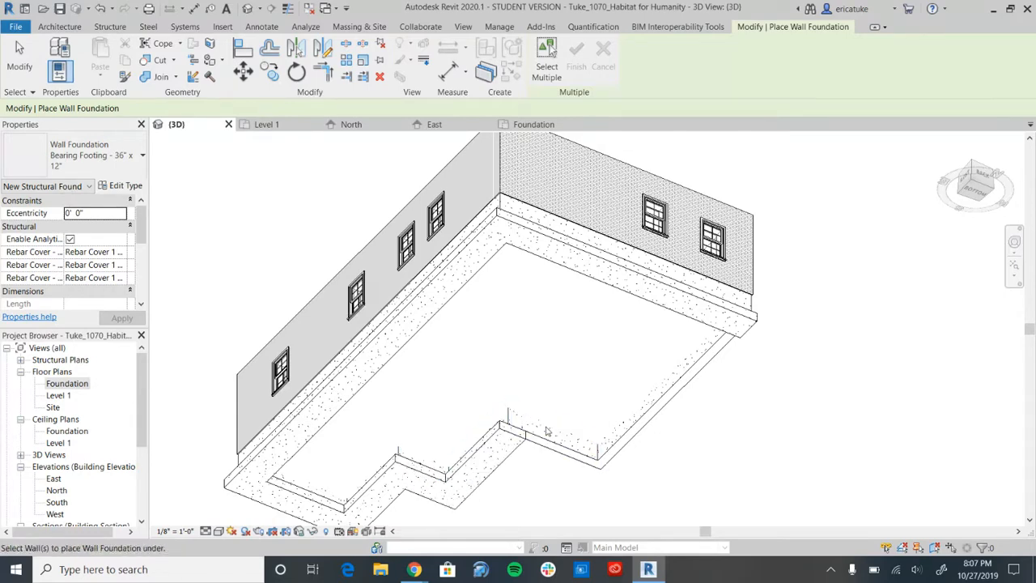
{"action": "left_click", "coordinate": [550, 445]}
{"action": "left_click", "coordinate": [613, 447]}
Step: Examine the footings around the house from above in the 3D view, facing the northeast corner
{"action": "middle_click_drag", "start_coordinate": [552, 328], "coordinate": [556, 542], "text": "shift"}
{"action": "middle_click_drag", "start_coordinate": [577, 401], "coordinate": [525, 514], "text": "shift"}
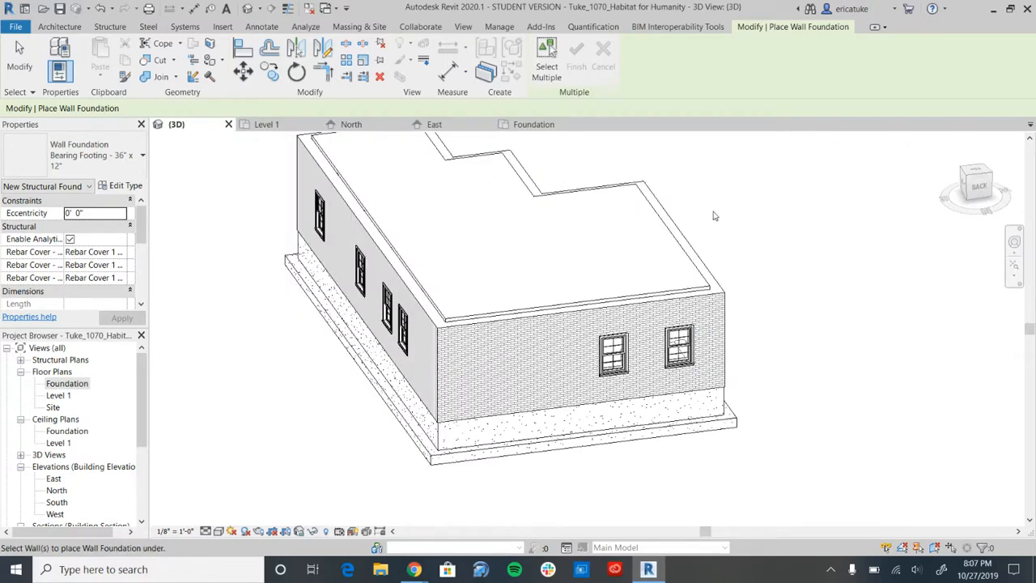
{"action": "left_click", "coordinate": [970, 181]}
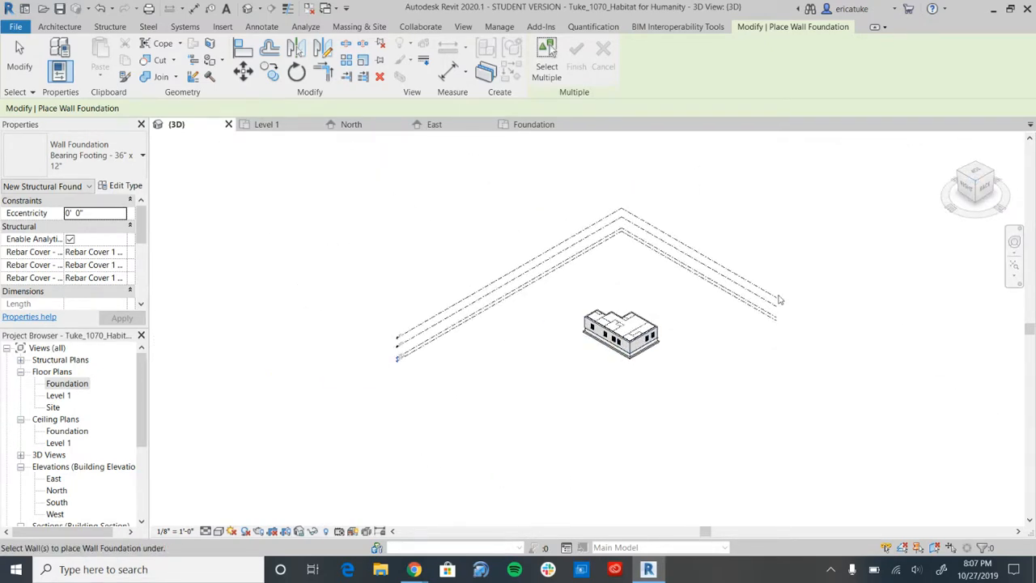
{"action": "scroll", "coordinate": [661, 363], "scroll_direction": "up", "scroll_amount": 10}
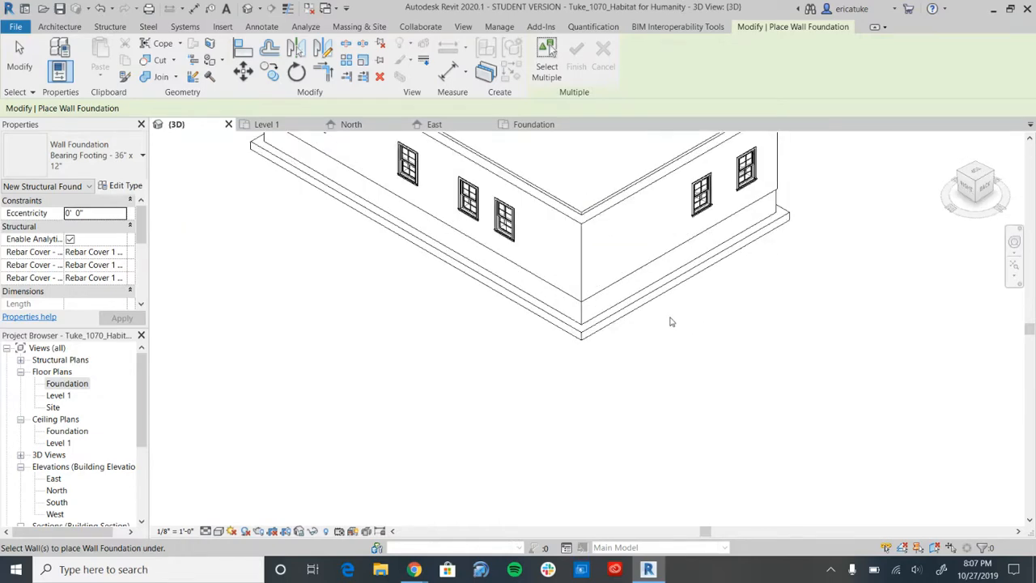
{"action": "scroll", "coordinate": [640, 437], "scroll_direction": "down", "scroll_amount": 5}
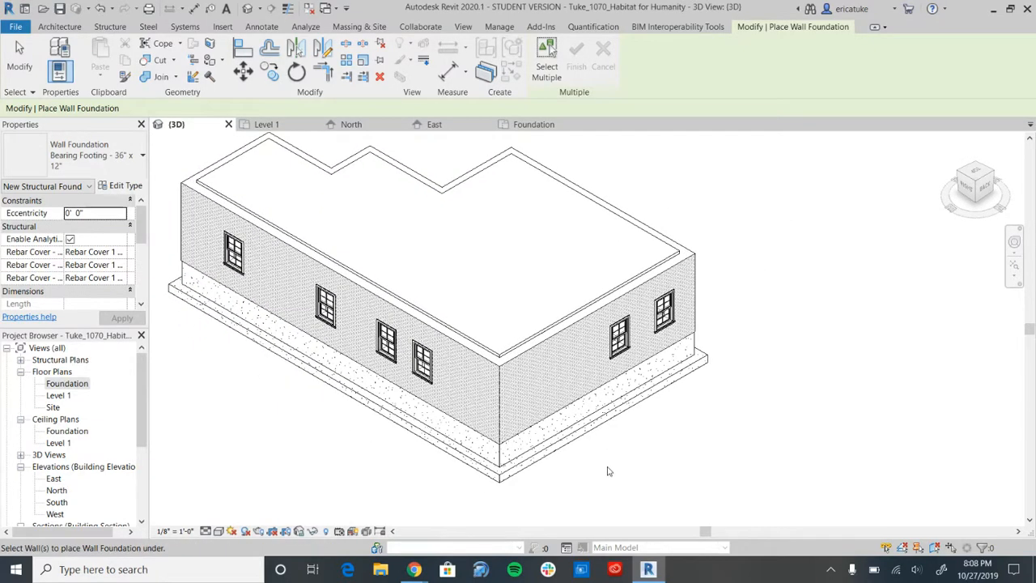